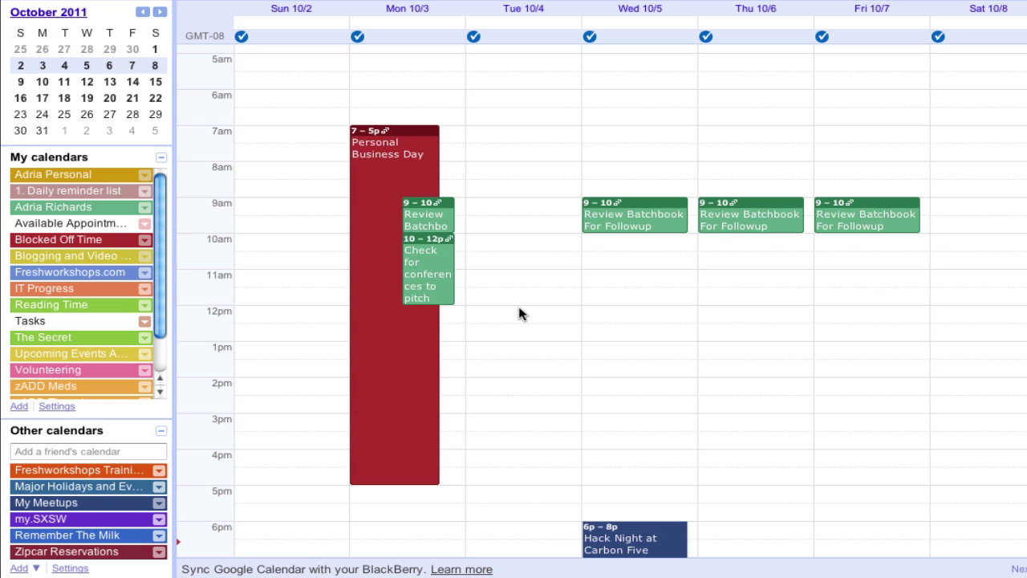
- Create a Tuesday 12pm event titled 'Consulting Time' and convert it to appointment slots
{"action": "left_click", "coordinate": [519, 313]}
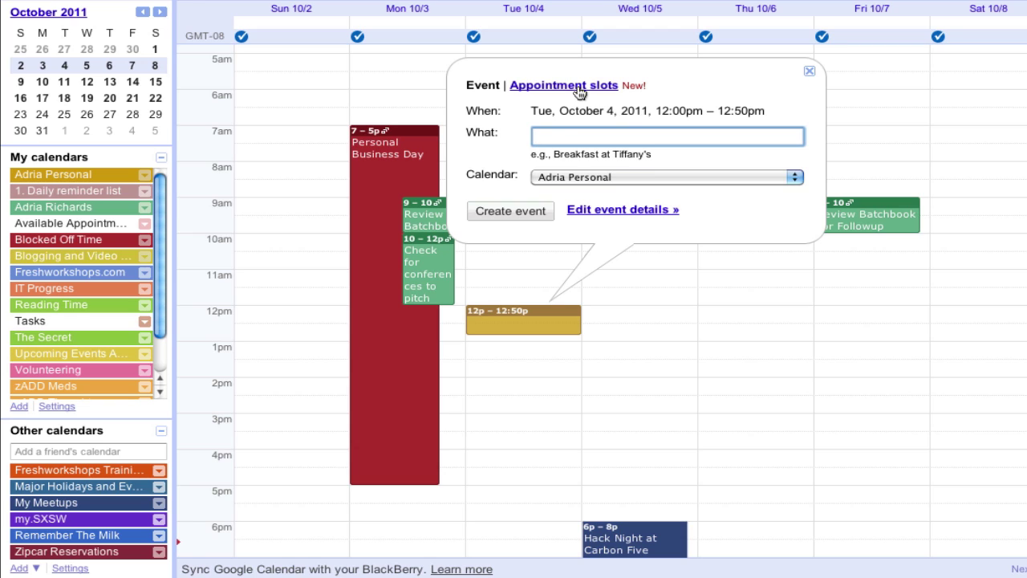
{"action": "type", "text": "ConsultingTi"}
{"action": "key", "text": "BackSpace"}
{"action": "key", "text": "BackSpace"}
{"action": "type", "text": "Time"}
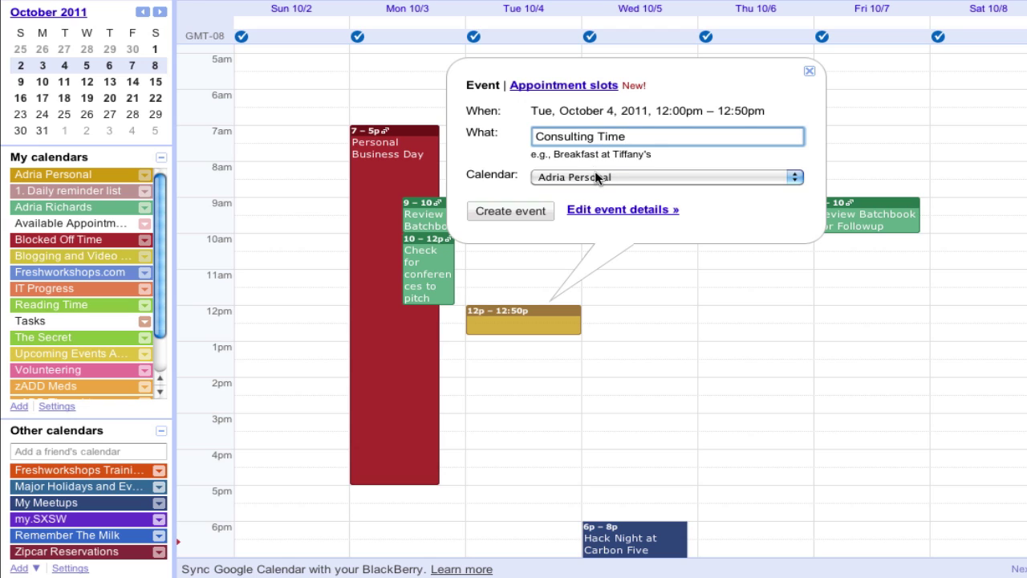
{"action": "left_click", "coordinate": [575, 86]}
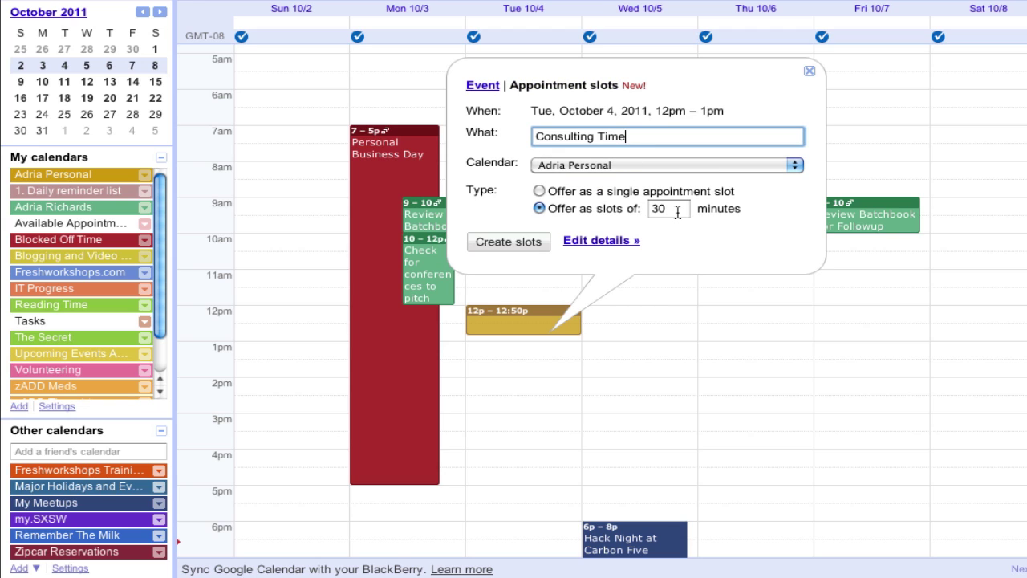
- In the full details, extend the block to end at 5:00pm and set its location to Phone
{"action": "left_click", "coordinate": [598, 240]}
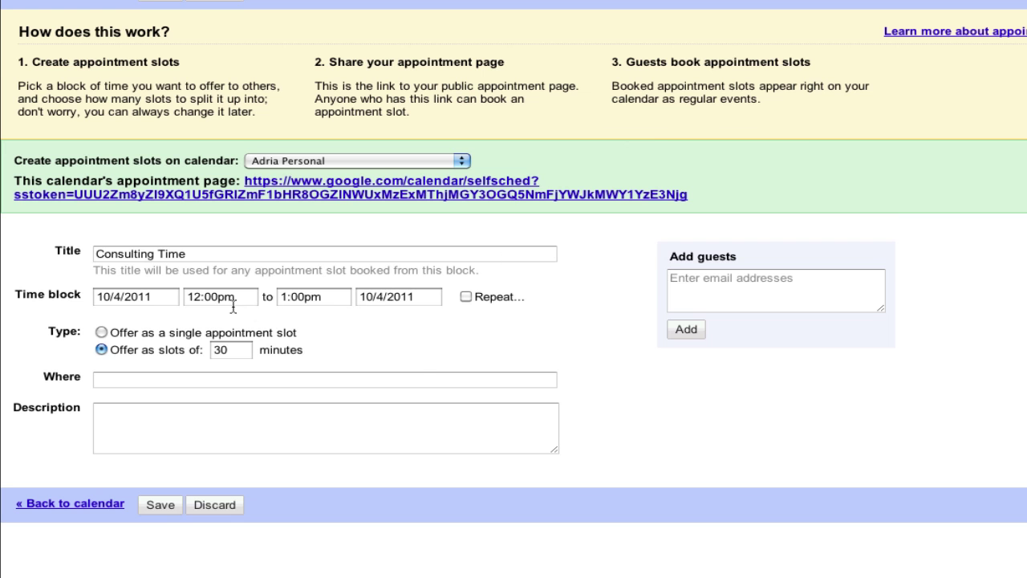
{"action": "left_click", "coordinate": [290, 299]}
{"action": "scroll", "coordinate": [359, 398], "scroll_direction": "down", "scroll_amount": 3}
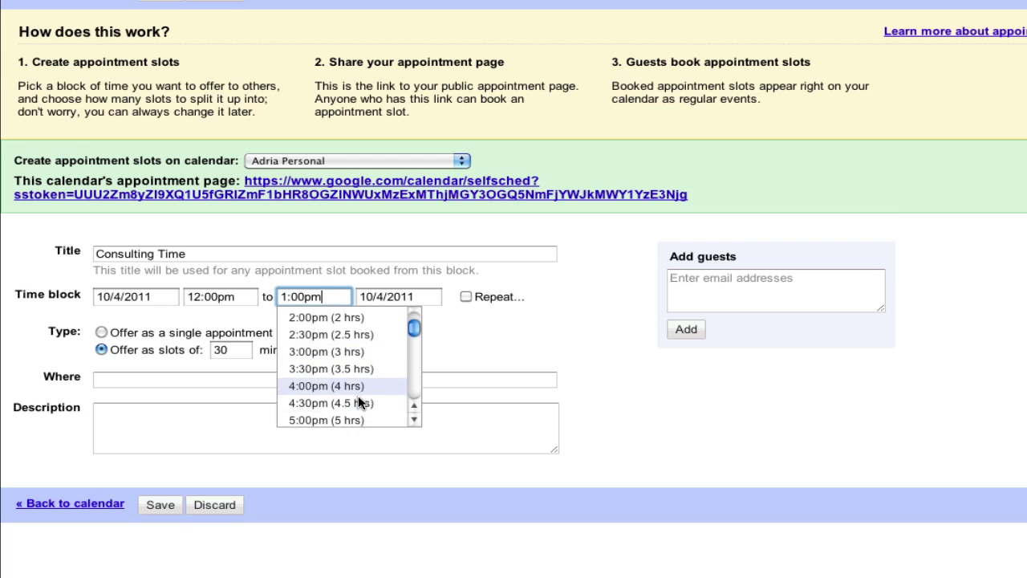
{"action": "left_click", "coordinate": [352, 418]}
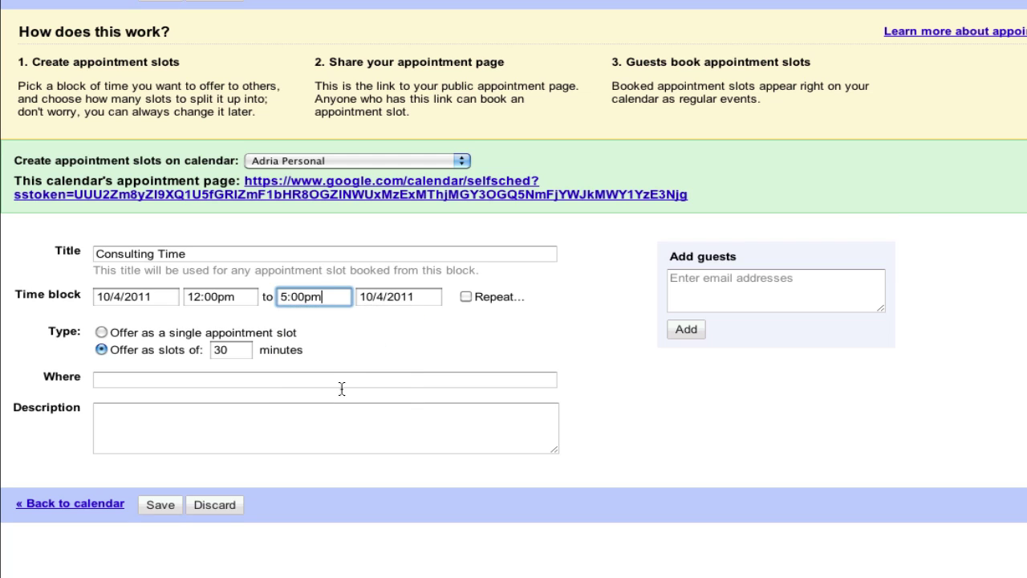
{"action": "left_click", "coordinate": [345, 381]}
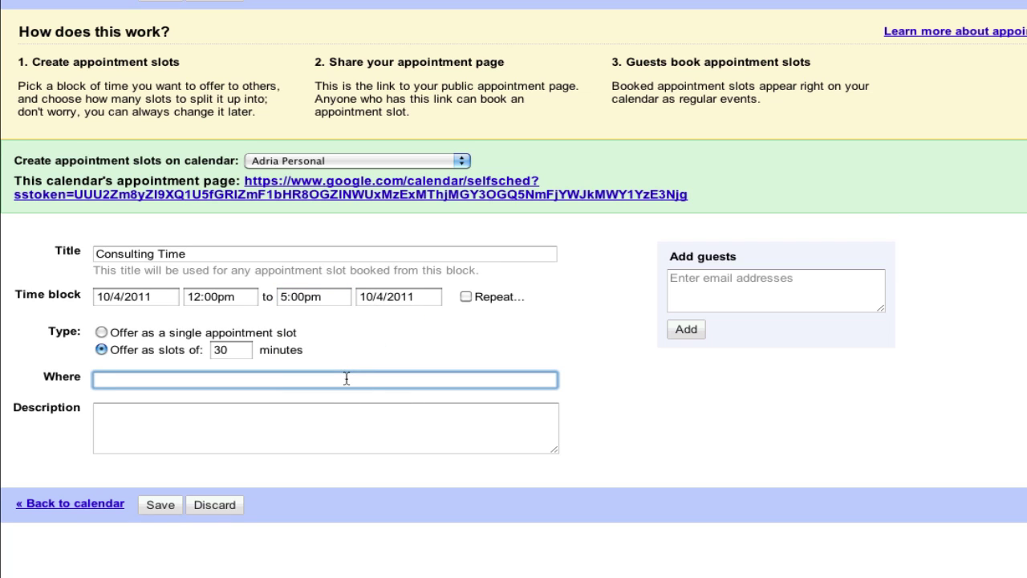
{"action": "type", "text": "Phone"}
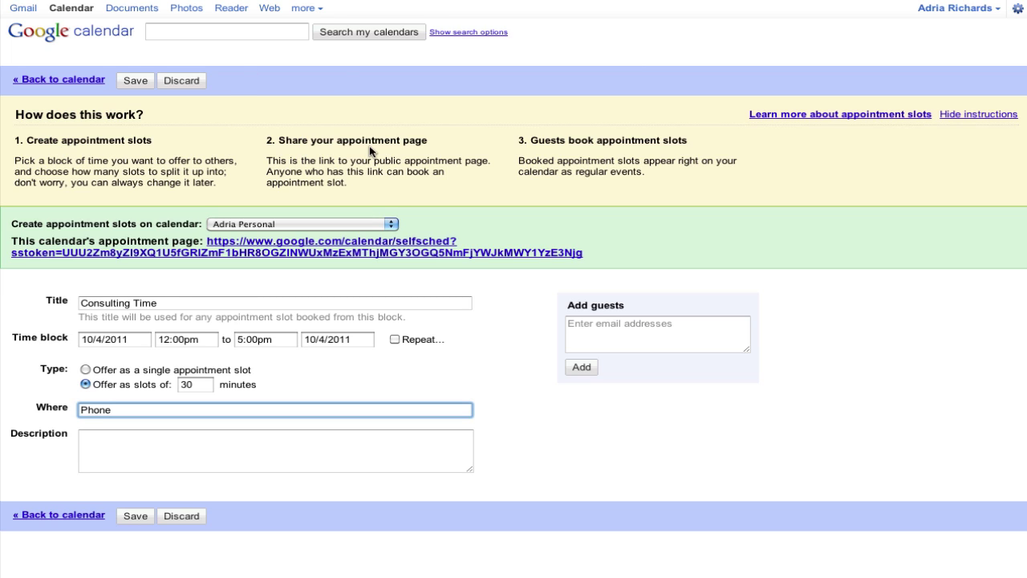
- Save the Consulting Time appointment-slot block
{"action": "left_click", "coordinate": [134, 516]}
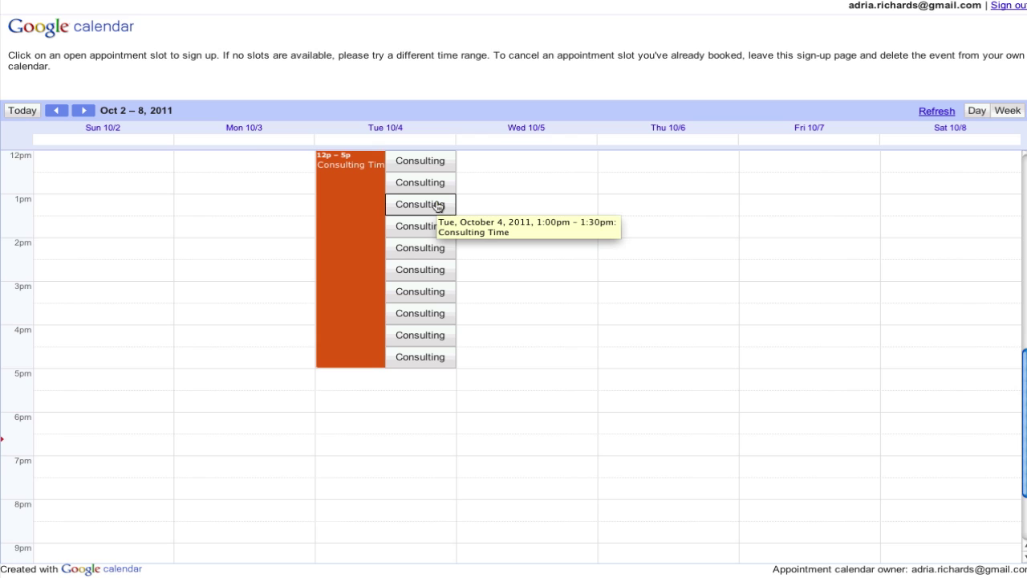
- Book the 1:00pm slot, titling it 'Consulting Time: Email and phone systems'
{"action": "left_click", "coordinate": [437, 205]}
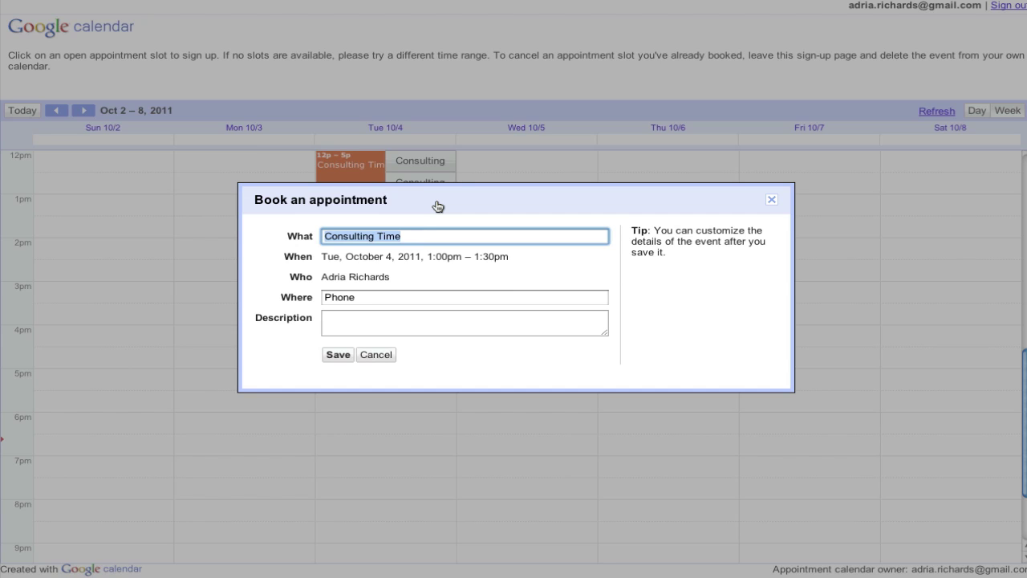
{"action": "key", "text": "Right"}
{"action": "type", "text": ": "}
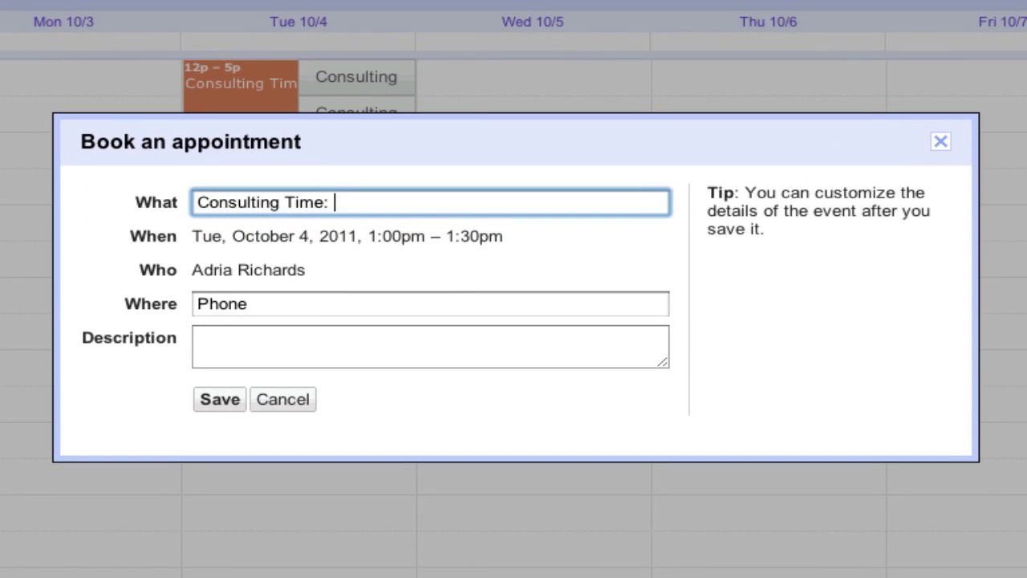
{"action": "type", "text": "Email and pho"}
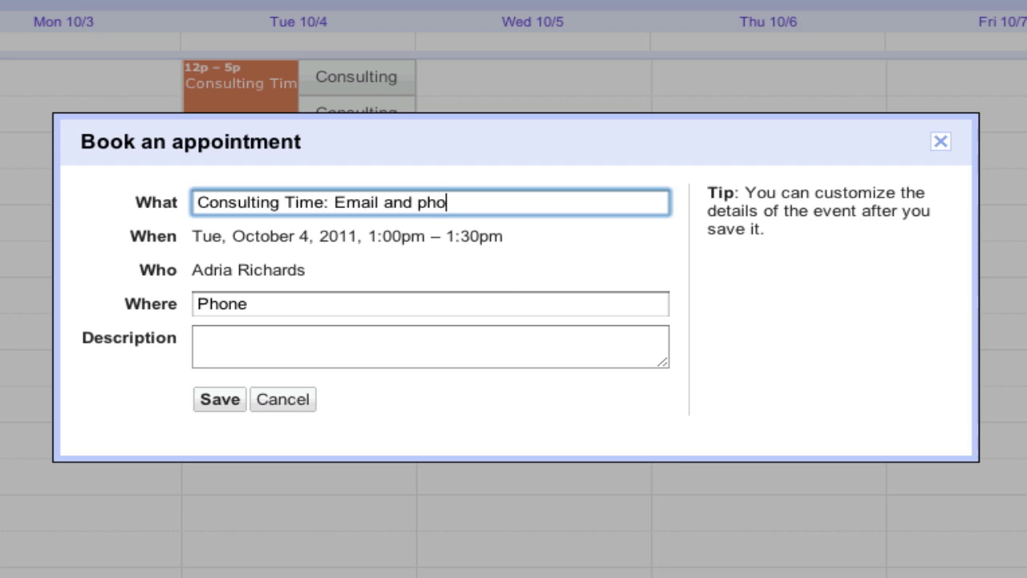
{"action": "type", "text": "ne sys"}
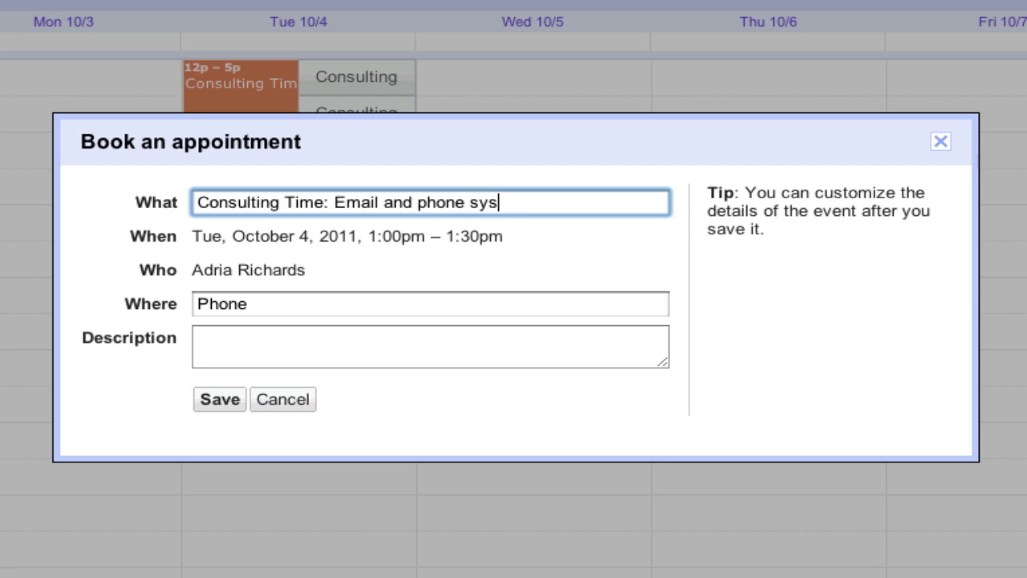
{"action": "type", "text": "tems"}
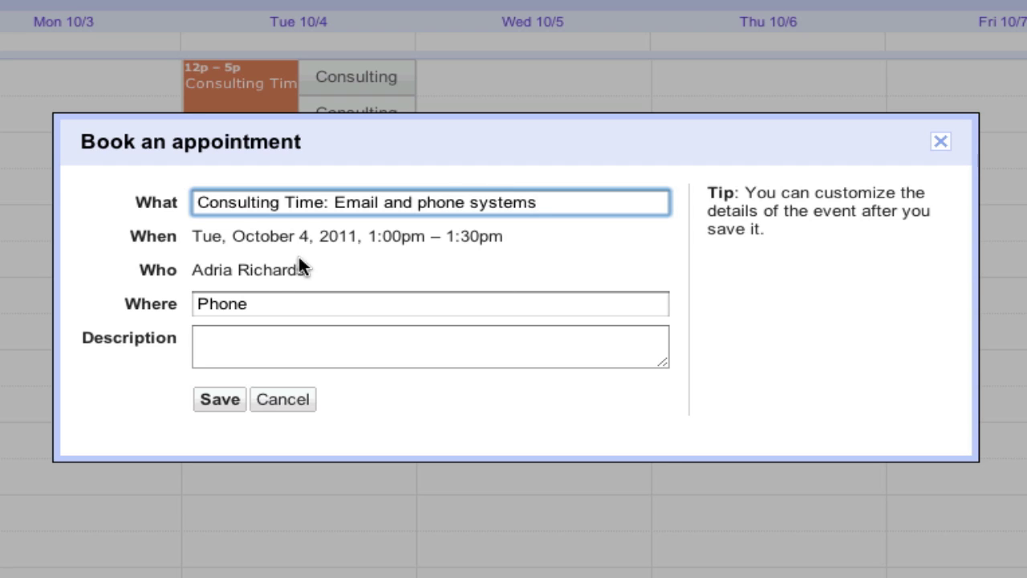
- Add the description 'Please call me at this number' followed by a callback phone number
{"action": "left_click", "coordinate": [274, 303]}
{"action": "left_click", "coordinate": [275, 342]}
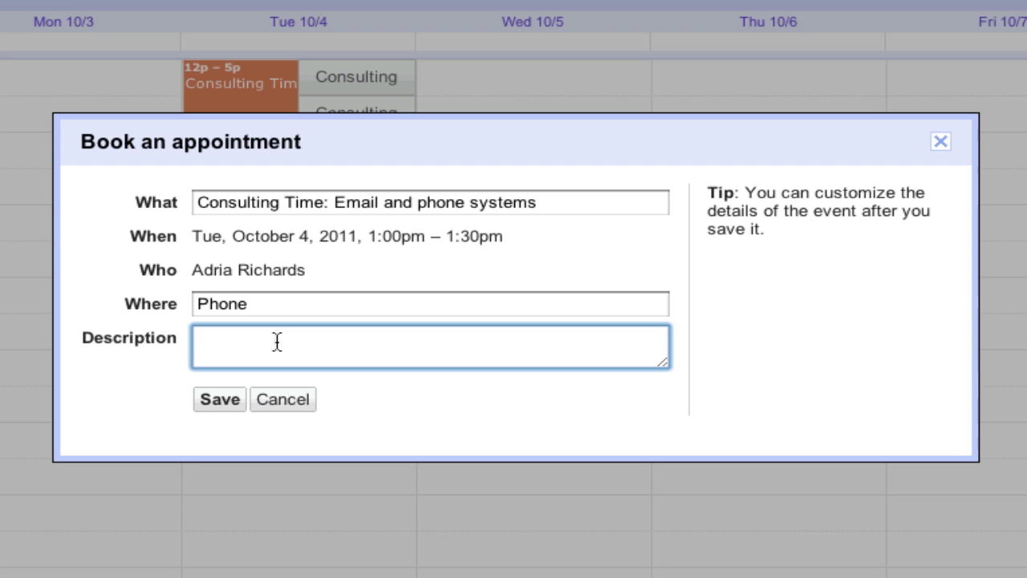
{"action": "type", "text": "Pleass"}
{"action": "key", "text": "BackSpace"}
{"action": "type", "text": "e call me at "}
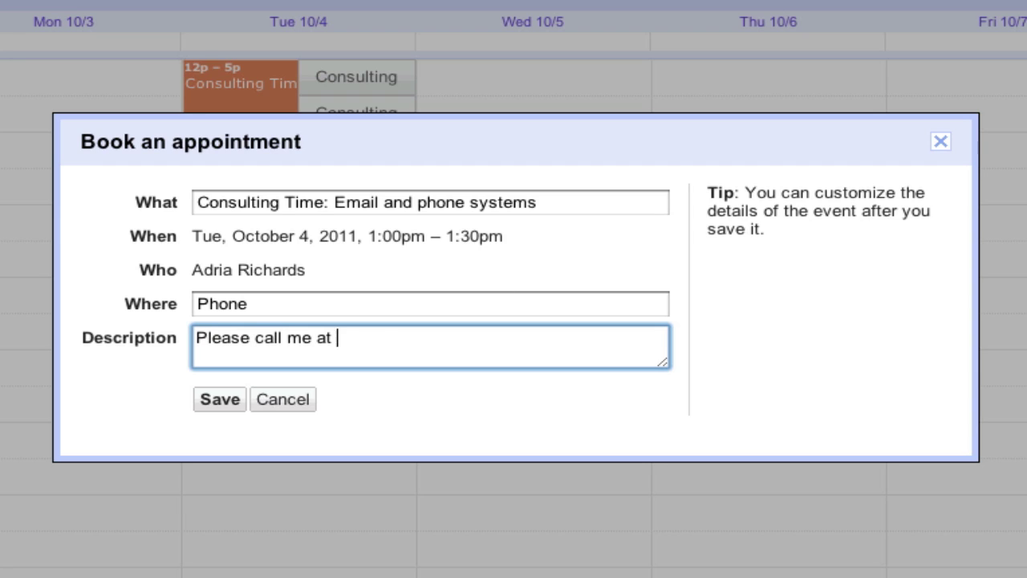
{"action": "type", "text": "thisnu"}
{"action": "key", "text": "BackSpace"}
{"action": "key", "text": "BackSpace"}
{"action": "type", "text": "nn"}
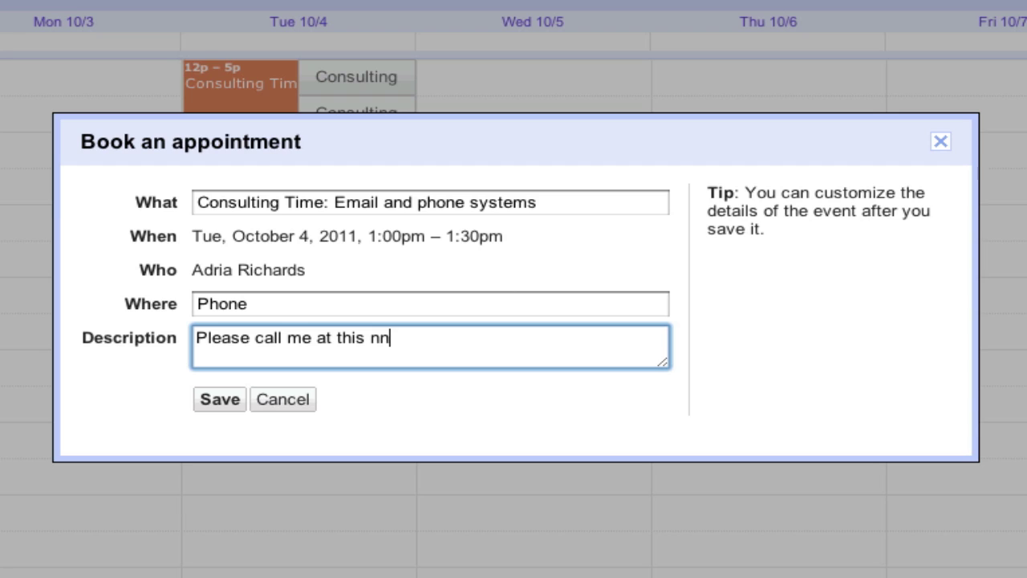
{"action": "key", "text": "BackSpace"}
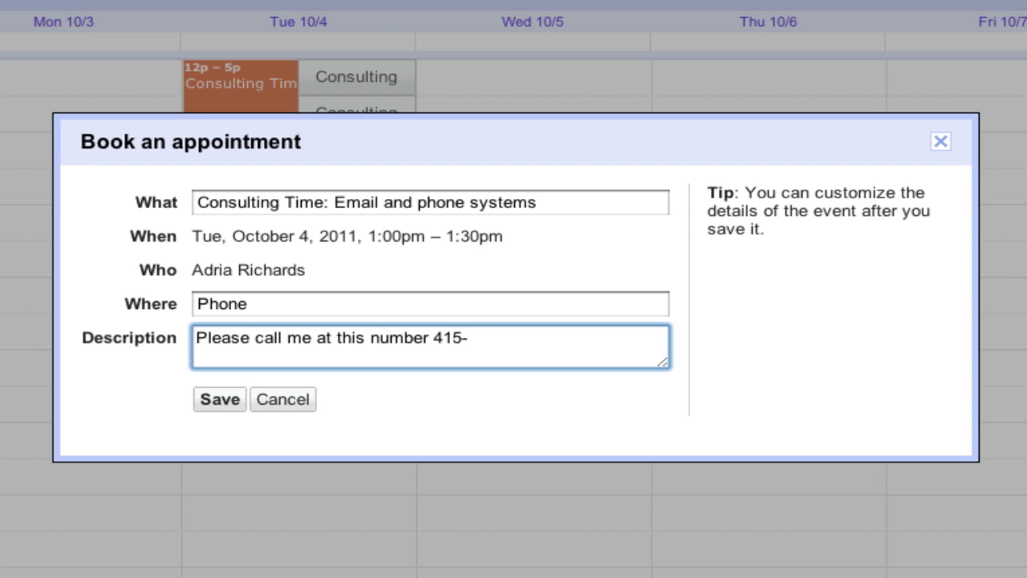
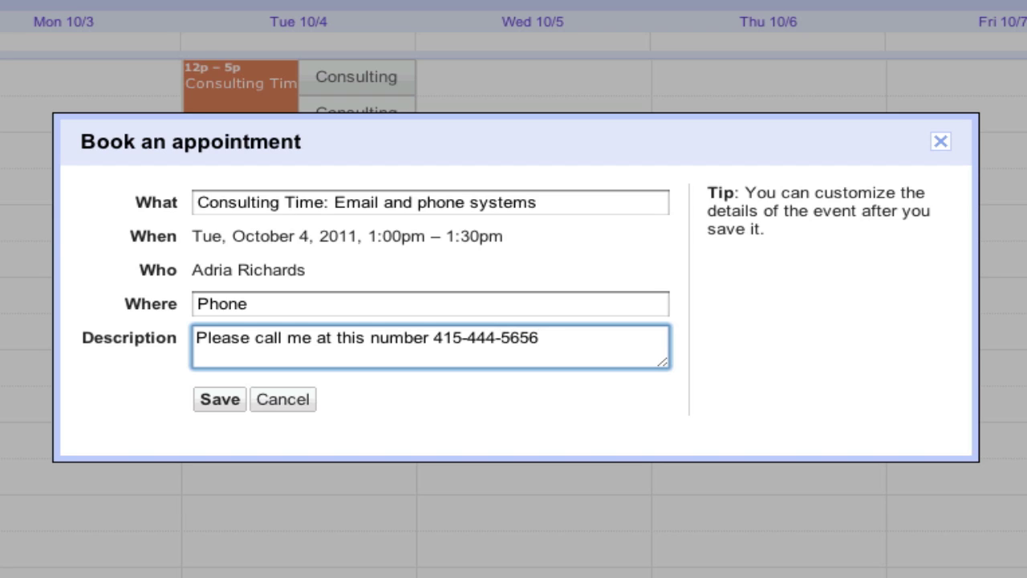
- Save the 1pm booking, then switch over to Gmail
{"action": "left_click", "coordinate": [219, 399]}
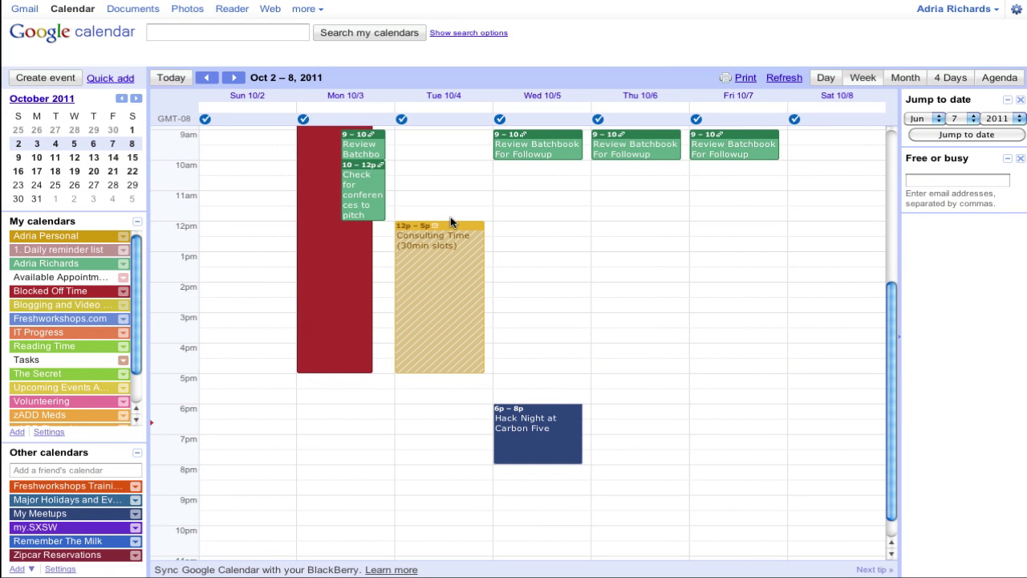
{"action": "scroll", "coordinate": [453, 216], "scroll_direction": "up", "scroll_amount": 5}
{"action": "scroll", "coordinate": [455, 210], "scroll_direction": "down", "scroll_amount": 3}
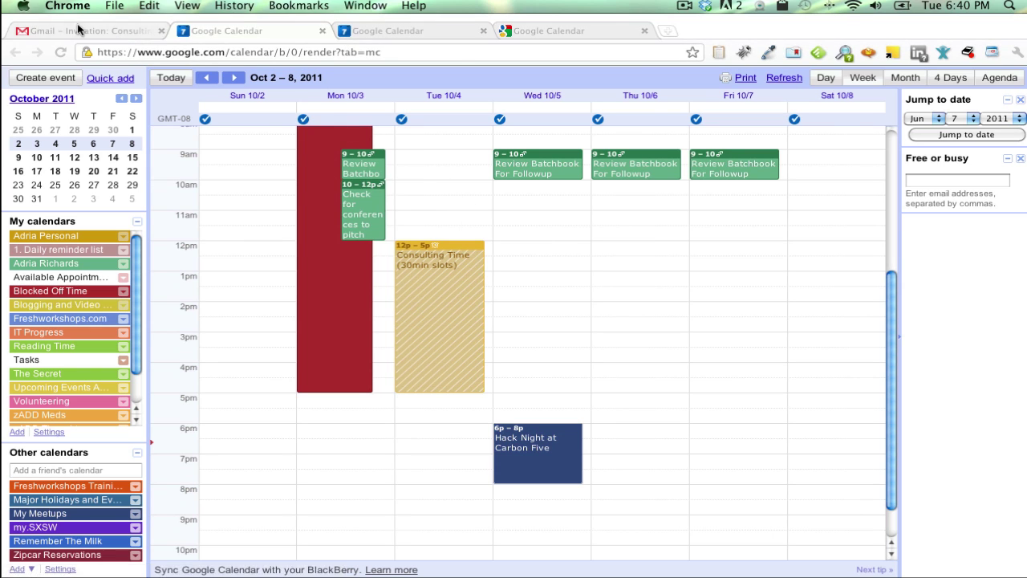
{"action": "left_click", "coordinate": [84, 30]}
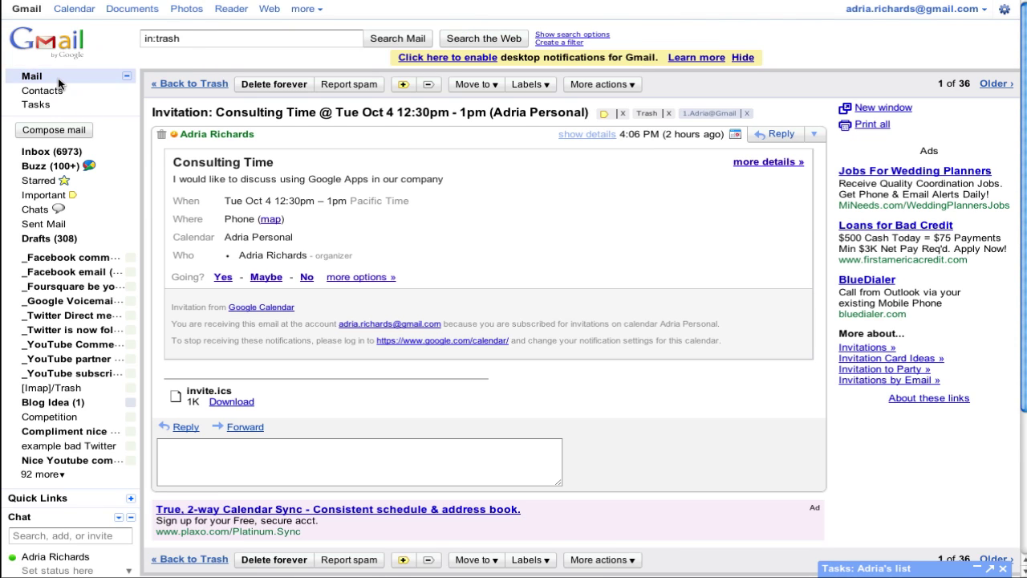
- Return to the Gmail inbox and open the newest Consulting Time invitation
{"action": "left_click", "coordinate": [60, 79]}
{"action": "scroll", "coordinate": [242, 115], "scroll_direction": "up", "scroll_amount": 3}
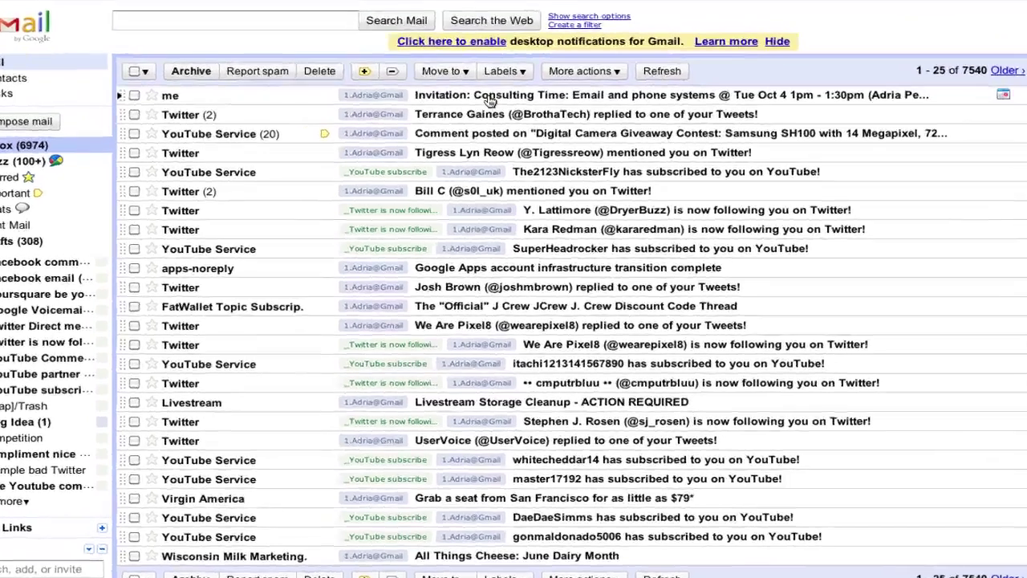
{"action": "left_click", "coordinate": [482, 107]}
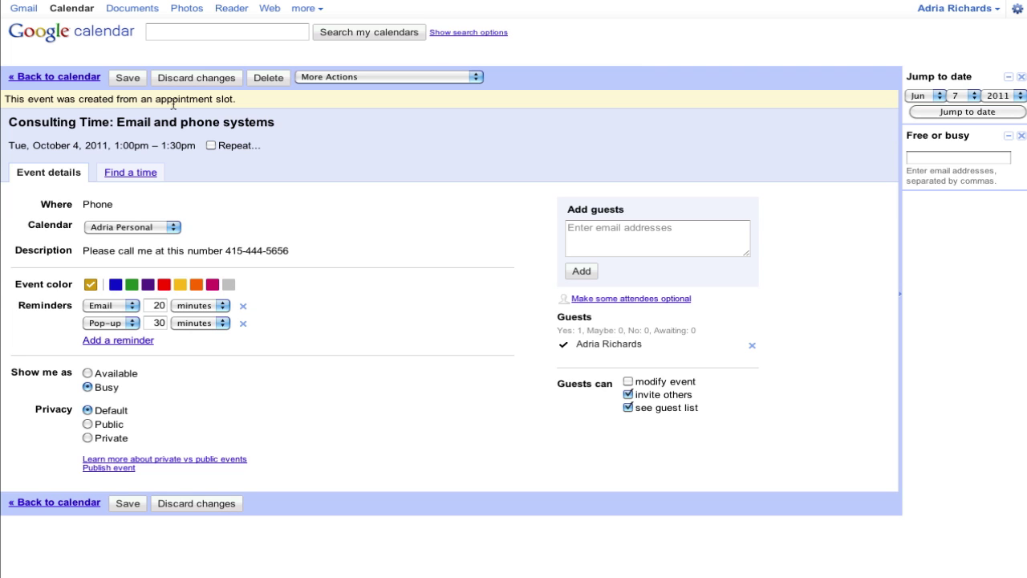
- Refresh the calendar week view and open the 1pm booking's full edit page, adding no guests
{"action": "mouse_move", "coordinate": [270, 13]}
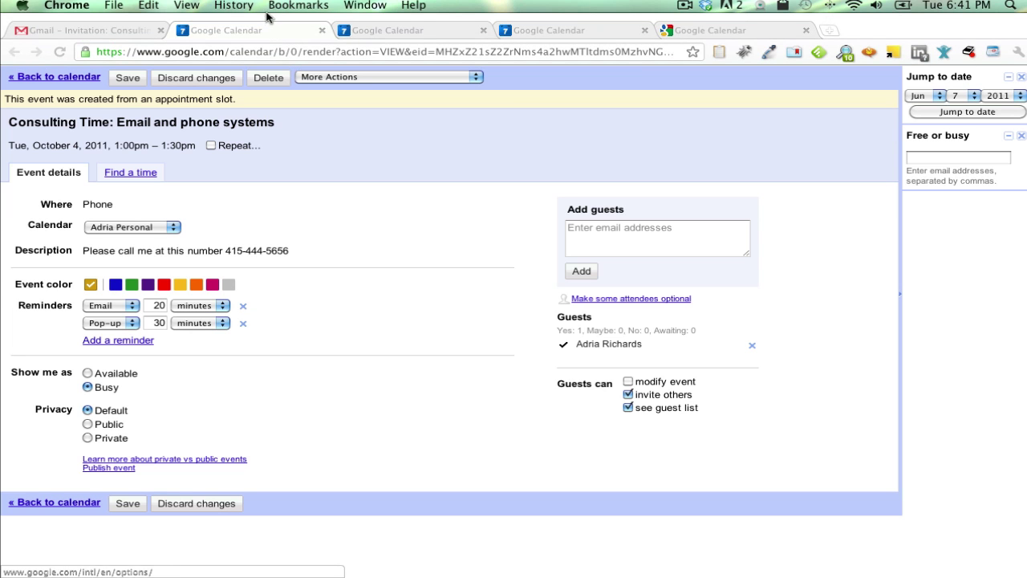
{"action": "left_click", "coordinate": [364, 30]}
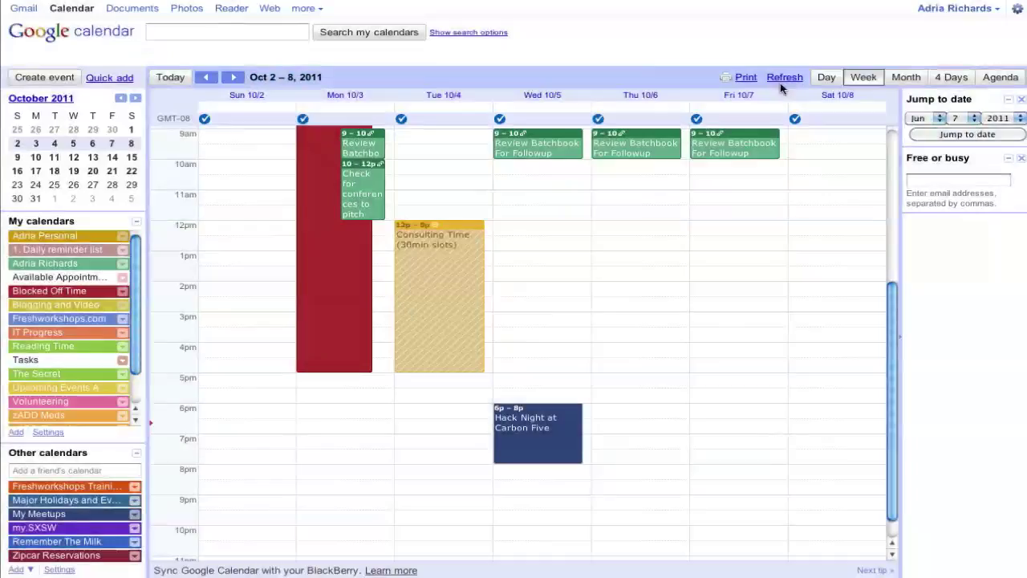
{"action": "left_click", "coordinate": [783, 78]}
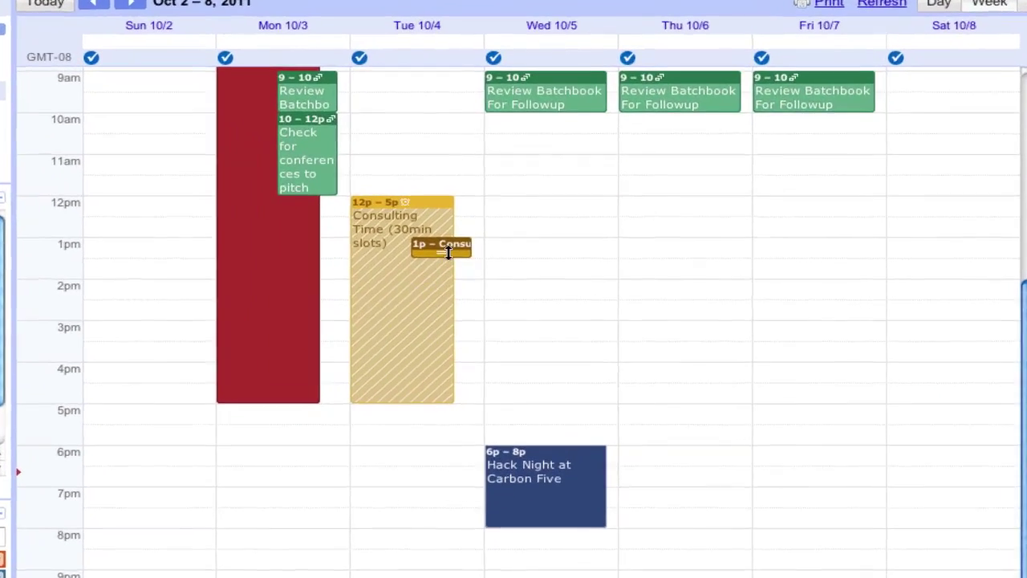
{"action": "left_click", "coordinate": [463, 250]}
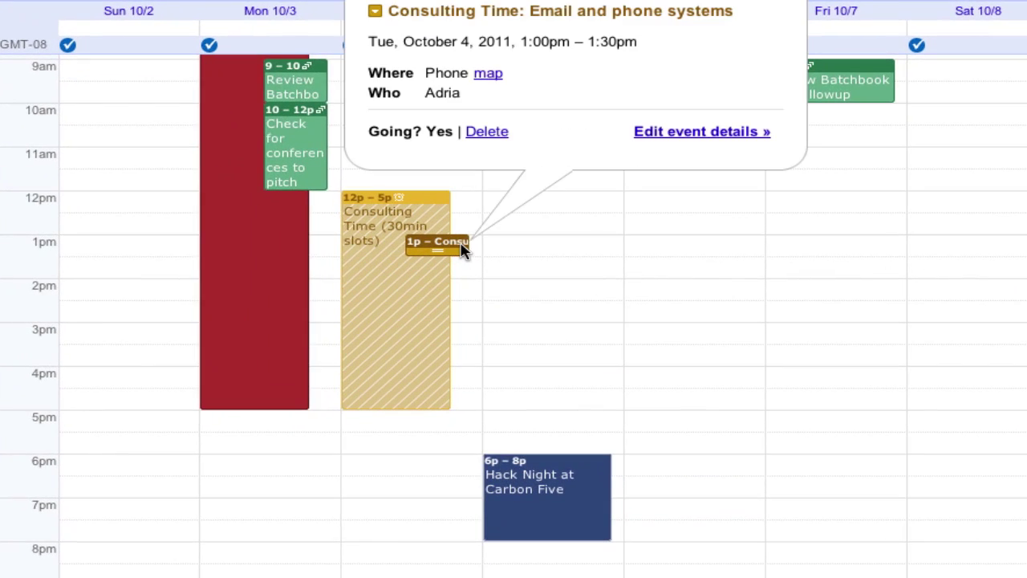
{"action": "left_click", "coordinate": [665, 133]}
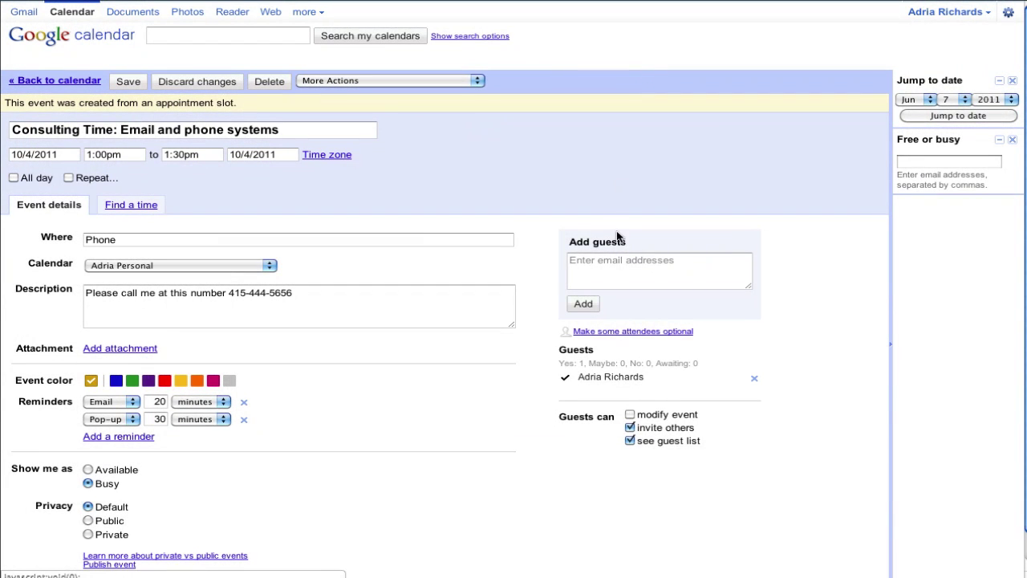
{"action": "left_click", "coordinate": [651, 276]}
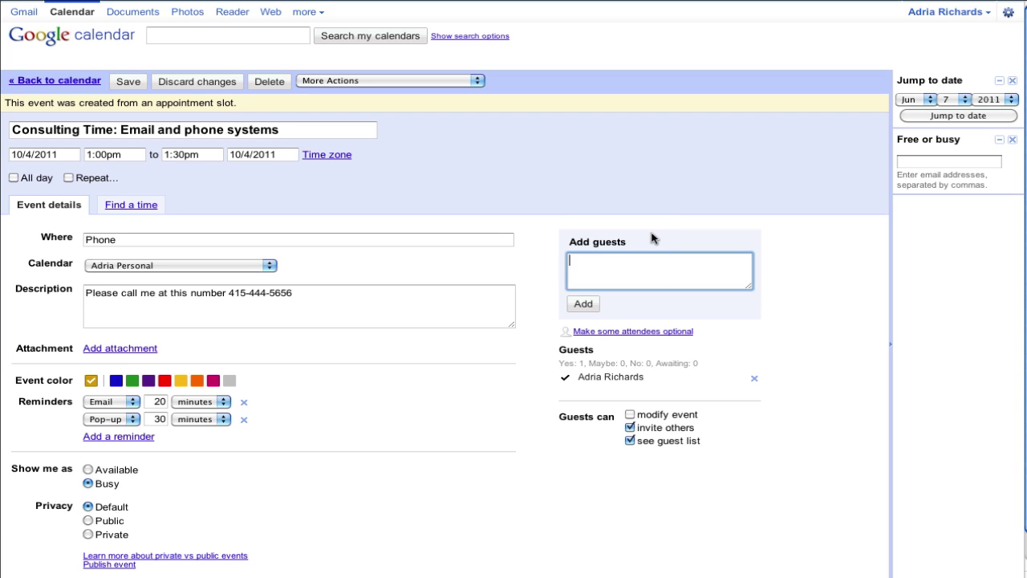
{"action": "left_click", "coordinate": [688, 195]}
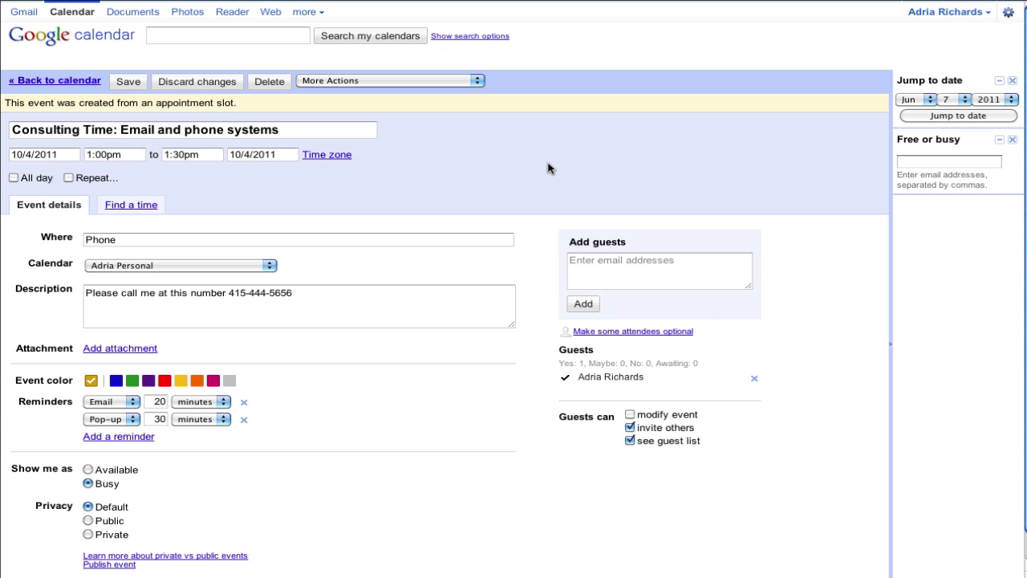